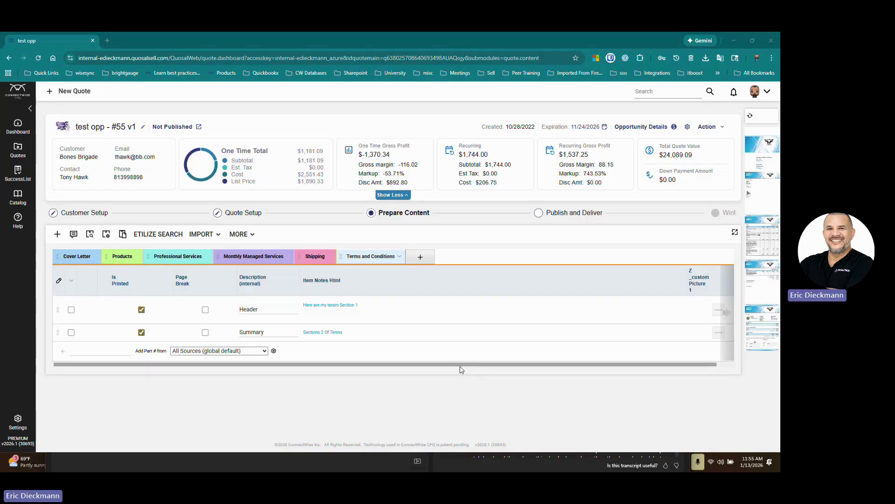
Review the Cover Letter tab's content and the list of tab templates that can be attached to the quote
{"action": "left_click", "coordinate": [87, 261]}
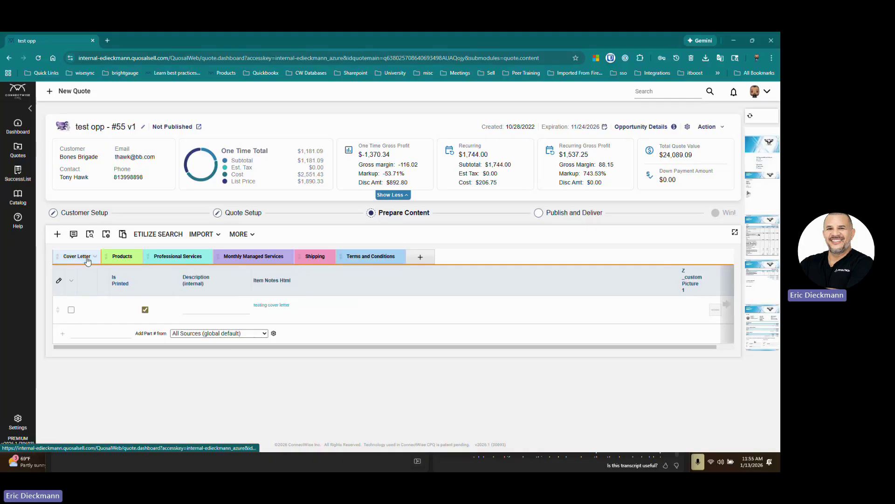
{"action": "left_click", "coordinate": [420, 261]}
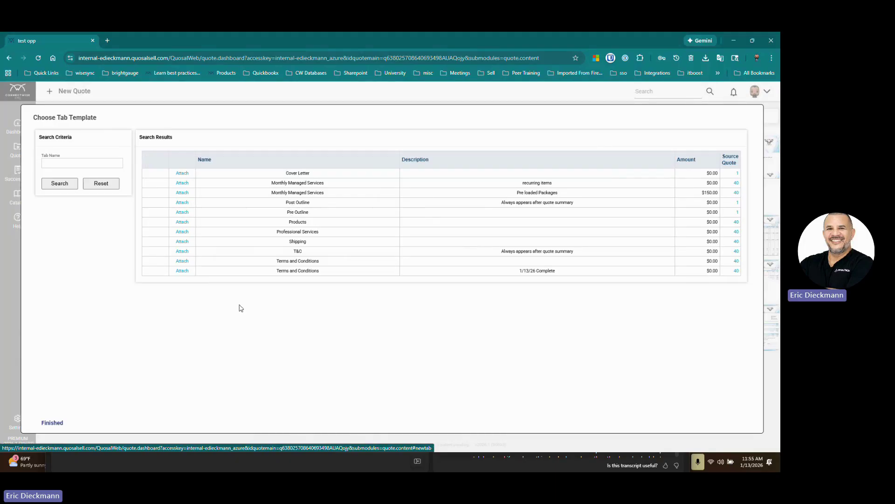
{"action": "left_click", "coordinate": [56, 423]}
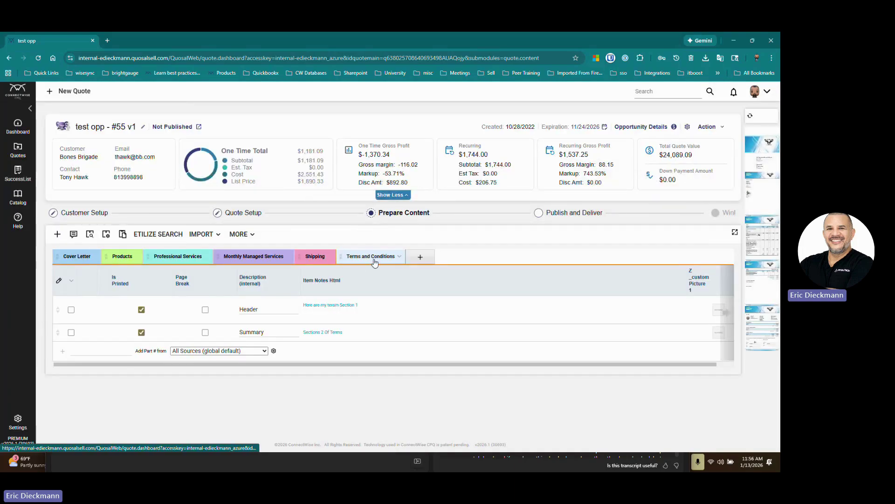
Review the saved grid layouts that can be loaded for the Terms and Conditions tab, leaving the layout as it is
{"action": "left_click", "coordinate": [75, 280]}
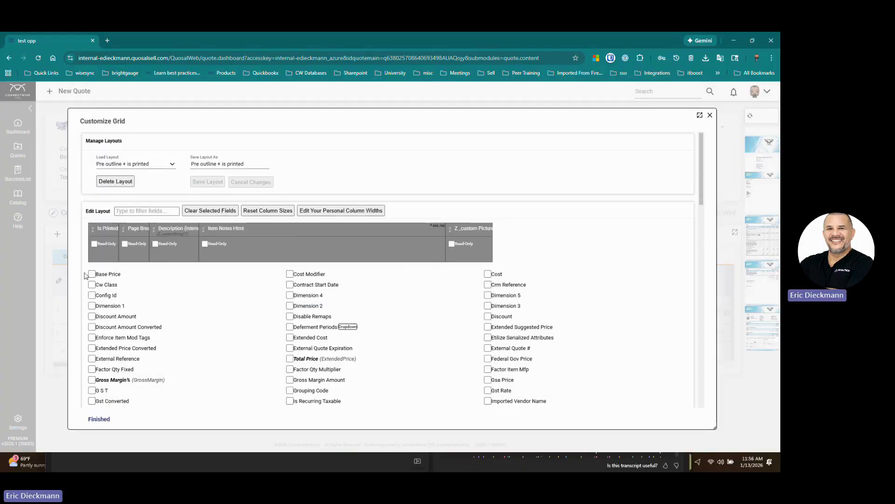
{"action": "left_click", "coordinate": [173, 165]}
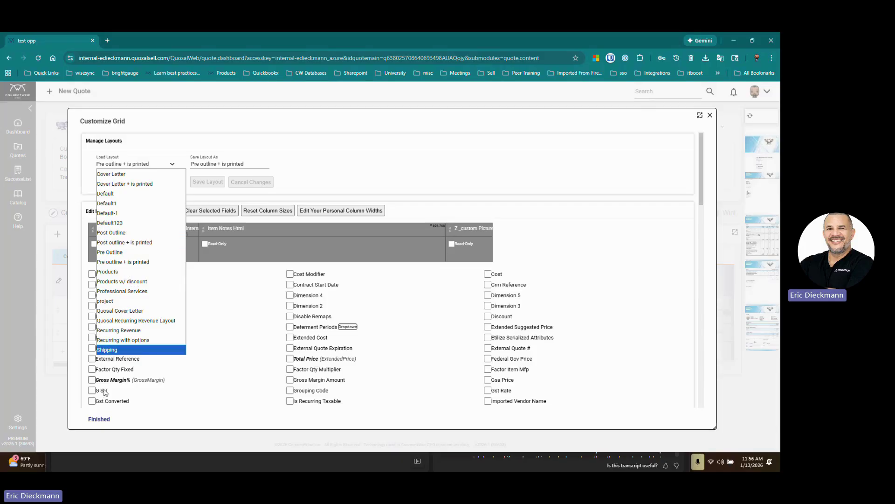
{"action": "left_click", "coordinate": [93, 422]}
{"action": "left_click", "coordinate": [93, 422]}
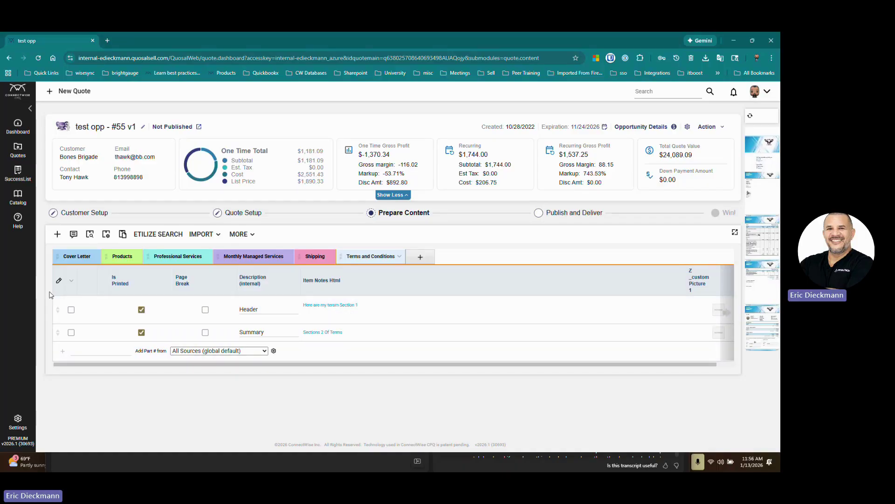
Add a new item to the Terms and Conditions tab with the note "Another section for my Terms and Conditions" and save it
{"action": "left_click", "coordinate": [57, 236]}
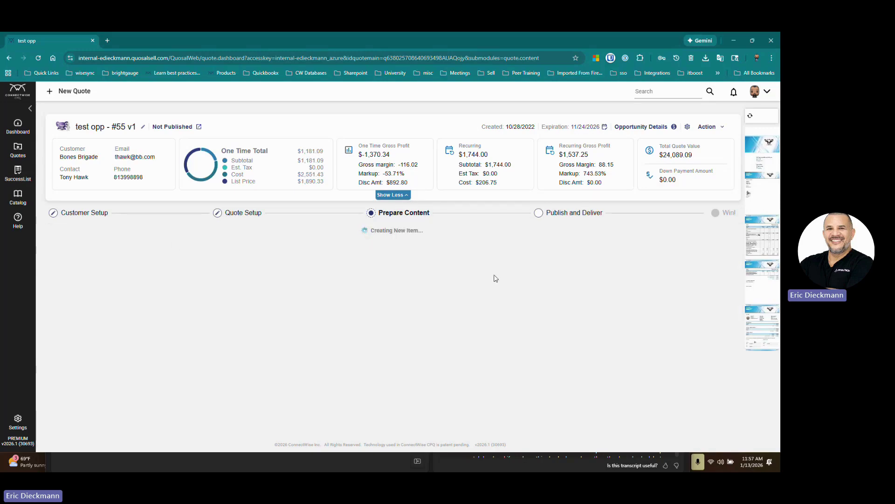
{"action": "scroll", "coordinate": [477, 279], "scroll_direction": "down", "scroll_amount": 1}
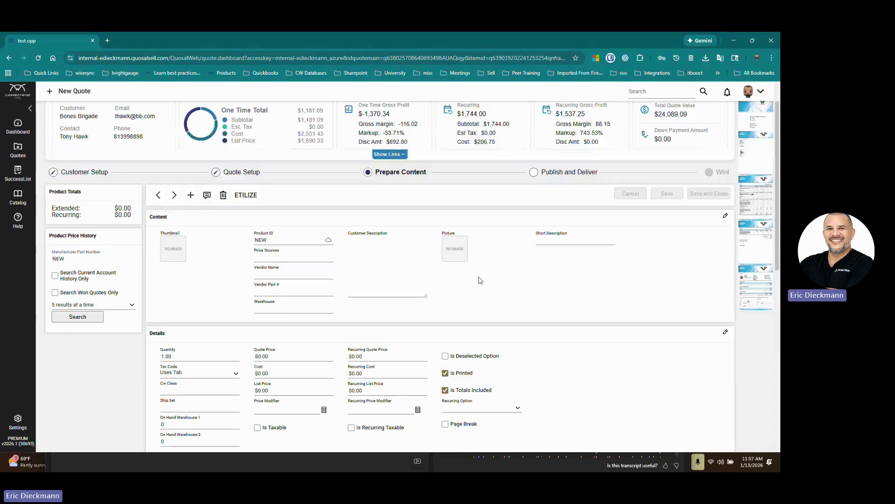
{"action": "scroll", "coordinate": [380, 403], "scroll_direction": "down", "scroll_amount": 6}
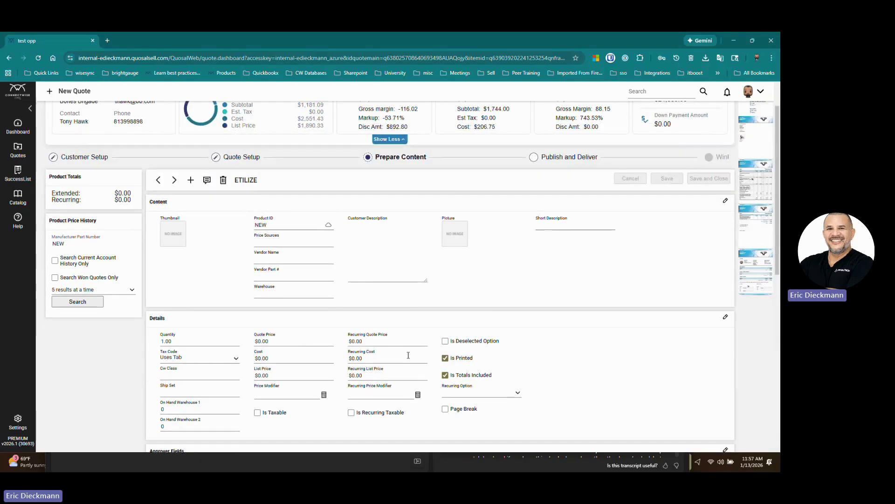
{"action": "scroll", "coordinate": [224, 300], "scroll_direction": "down", "scroll_amount": 1}
{"action": "left_click", "coordinate": [210, 279]}
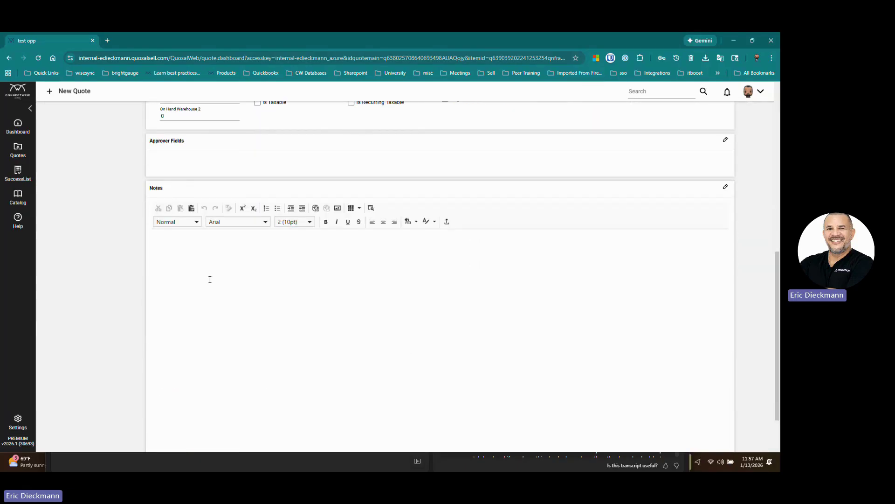
{"action": "type", "text": "Another s"}
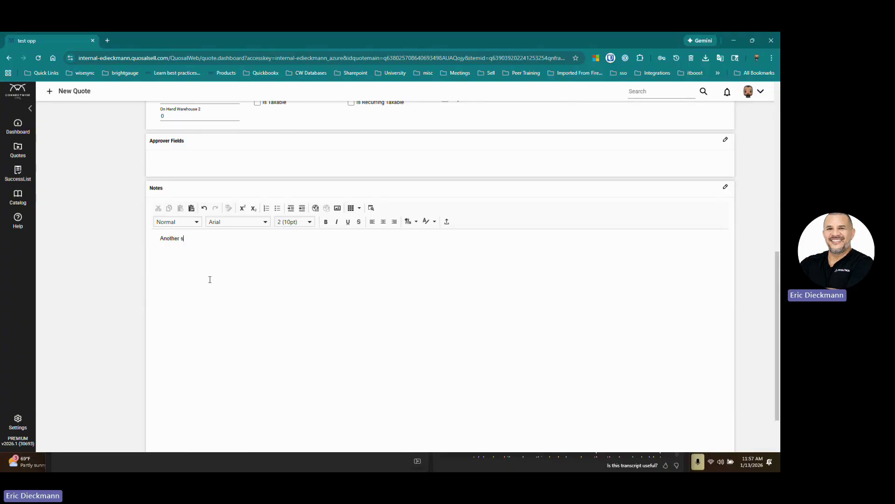
{"action": "type", "text": "ection for my Terms and Conditions"}
{"action": "scroll", "coordinate": [223, 283], "scroll_direction": "down", "scroll_amount": 3}
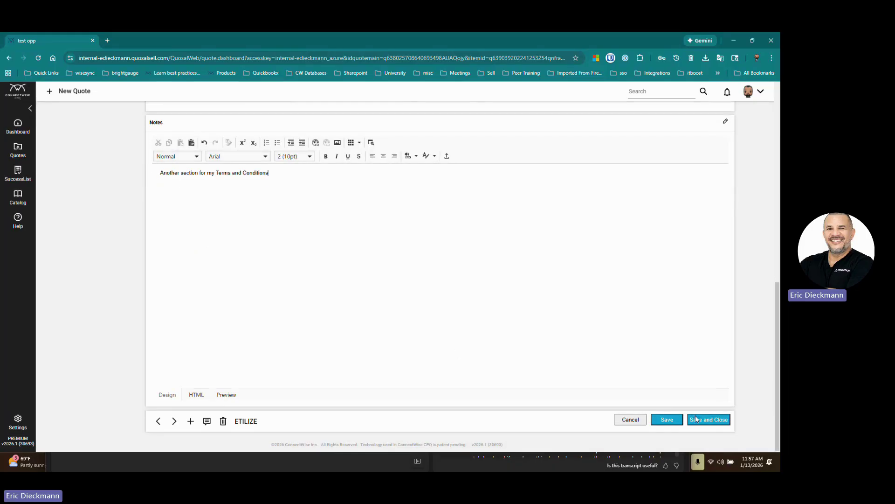
{"action": "left_click", "coordinate": [678, 419]}
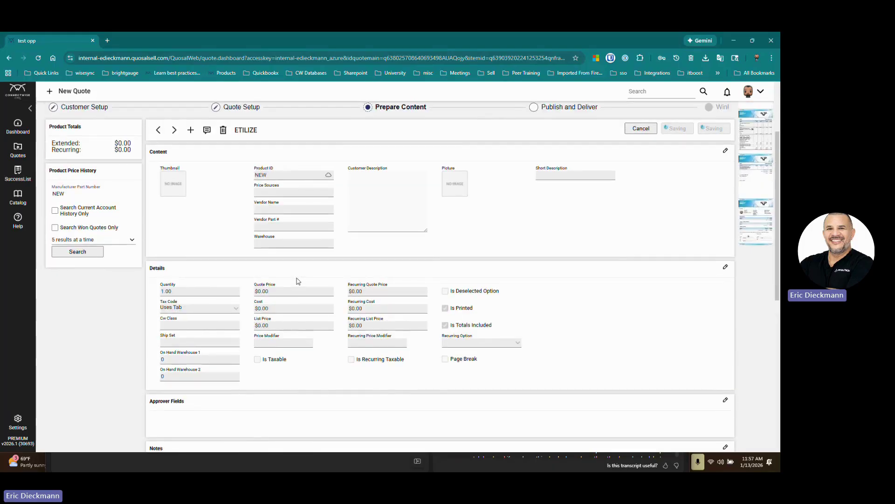
{"action": "left_click", "coordinate": [401, 213]}
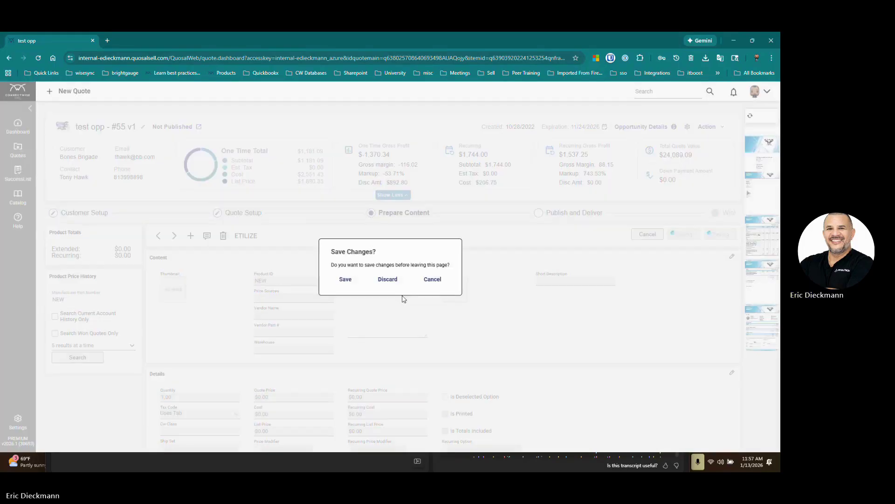
{"action": "left_click", "coordinate": [345, 279]}
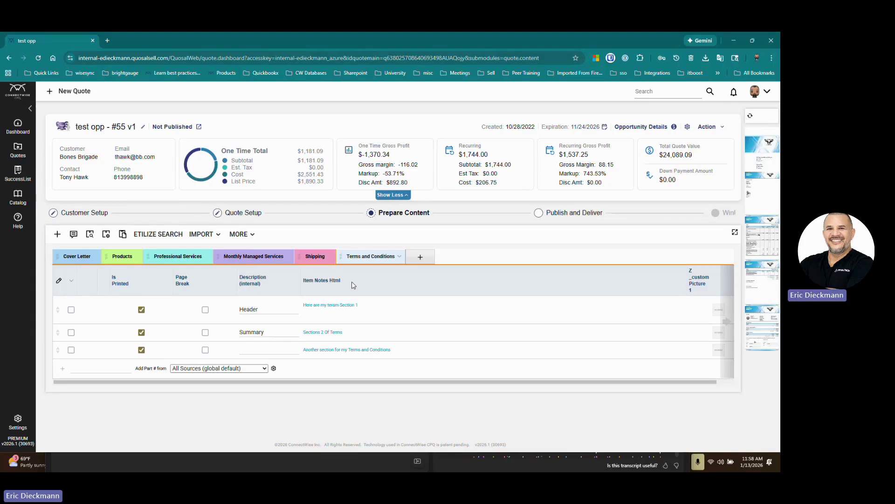
Turn off Is Printed for the third Terms and Conditions item and select its row
{"action": "left_click", "coordinate": [141, 350]}
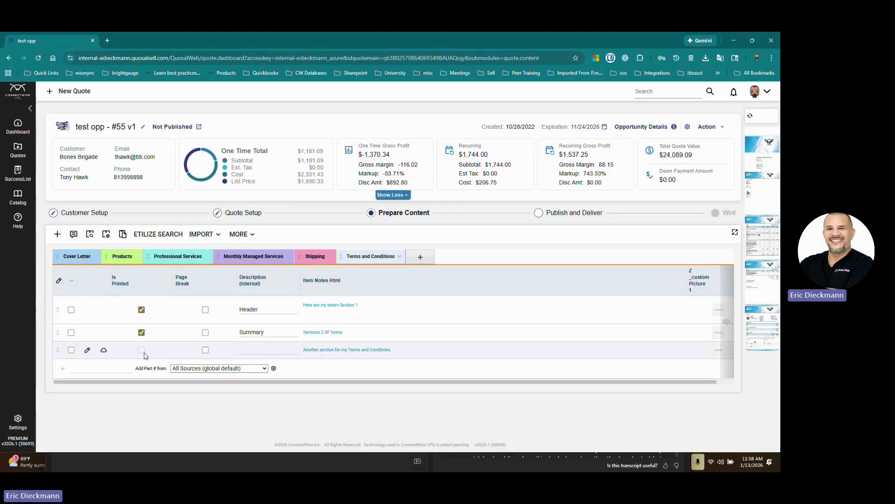
{"action": "left_click", "coordinate": [71, 350]}
Examine the third item's notes editor and its Paste from Word dialog, keeping the existing note text
{"action": "left_click", "coordinate": [353, 351]}
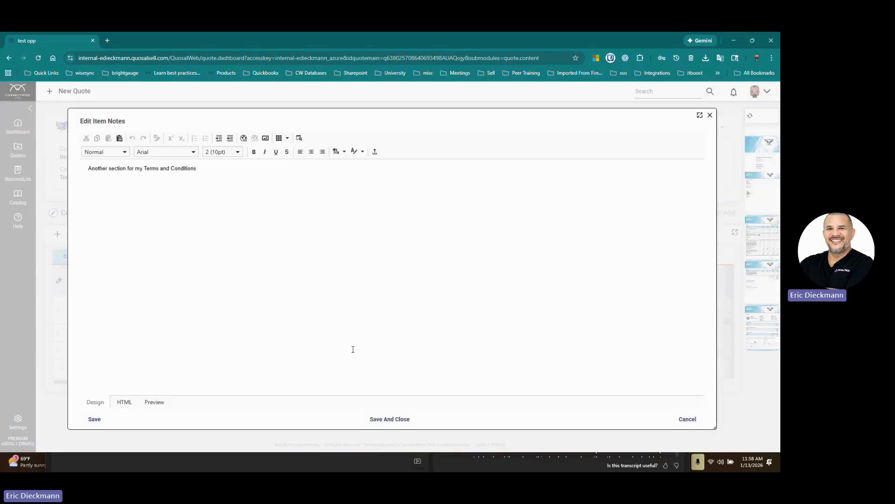
{"action": "left_click", "coordinate": [119, 138]}
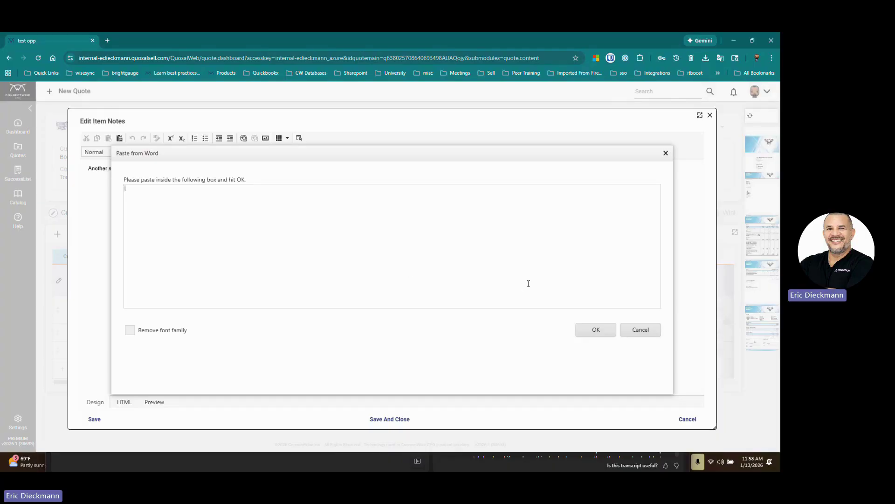
{"action": "left_click", "coordinate": [596, 330]}
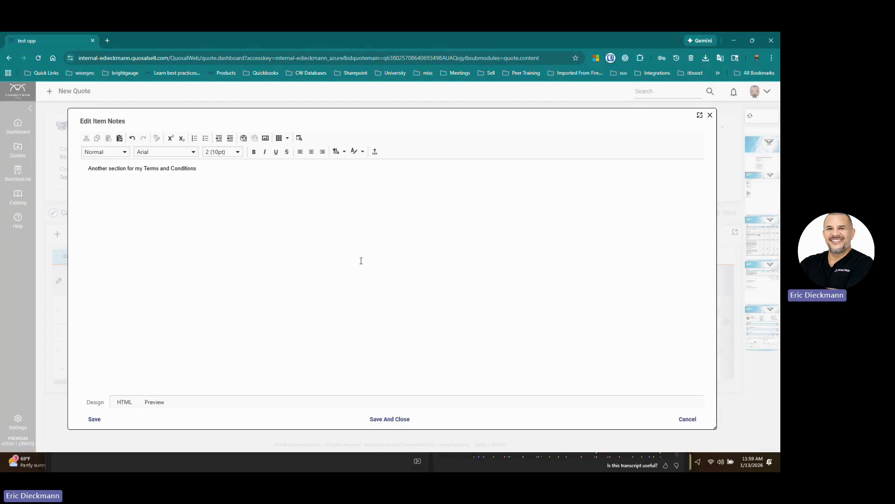
{"action": "left_click", "coordinate": [387, 420]}
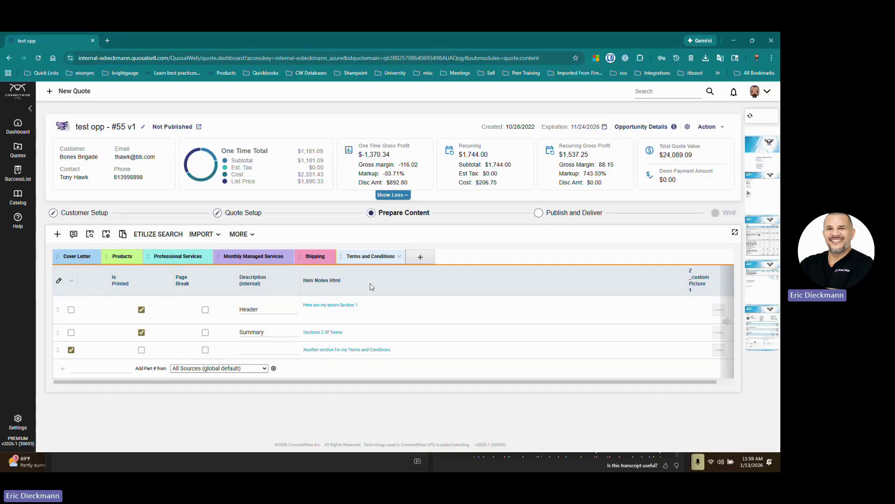
Check the available tab templates, and set the quote's Terms and Conditions tab as a tab template in its settings and save it
{"action": "left_click", "coordinate": [424, 258]}
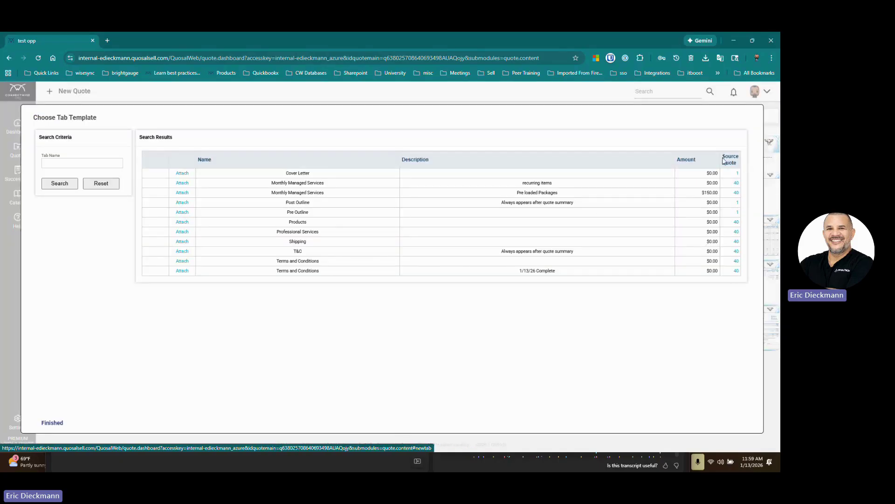
{"action": "left_click", "coordinate": [52, 423]}
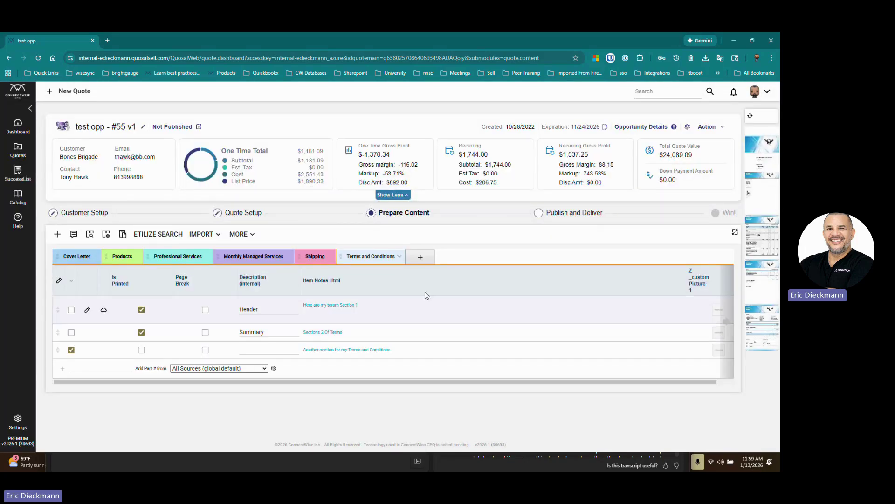
{"action": "left_click", "coordinate": [400, 257]}
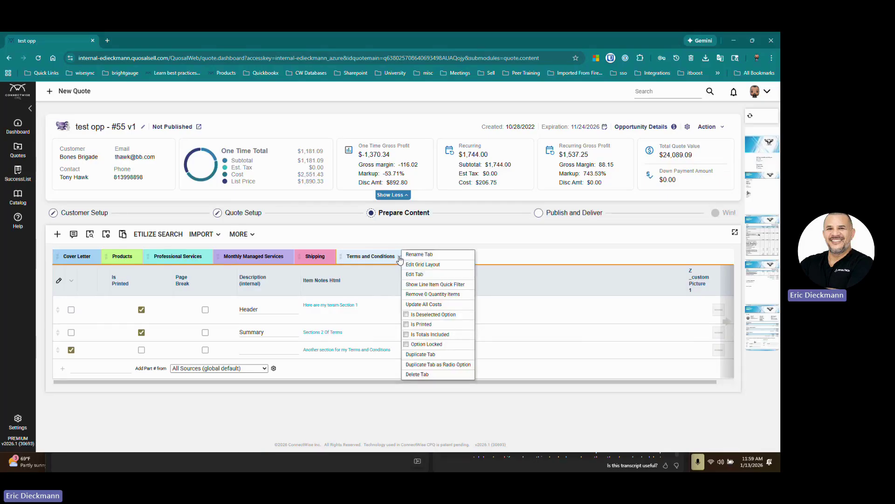
{"action": "left_click", "coordinate": [423, 276]}
{"action": "scroll", "coordinate": [86, 368], "scroll_direction": "down", "scroll_amount": 3}
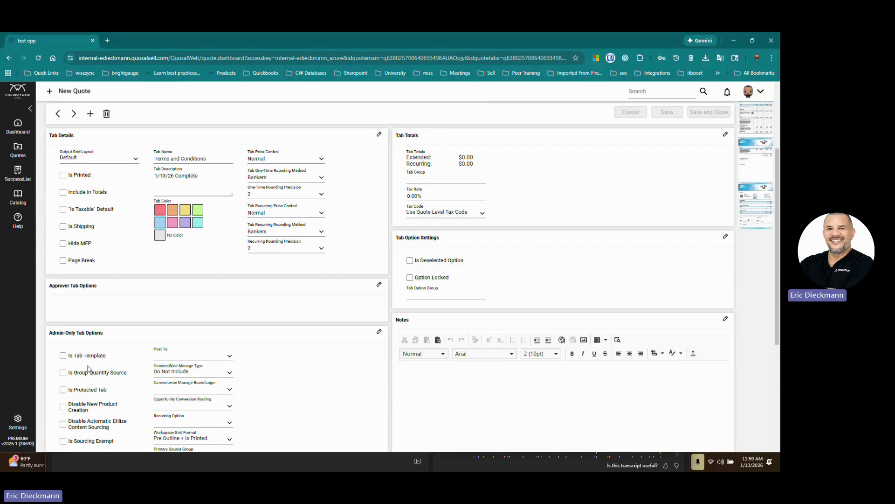
{"action": "left_click", "coordinate": [78, 359]}
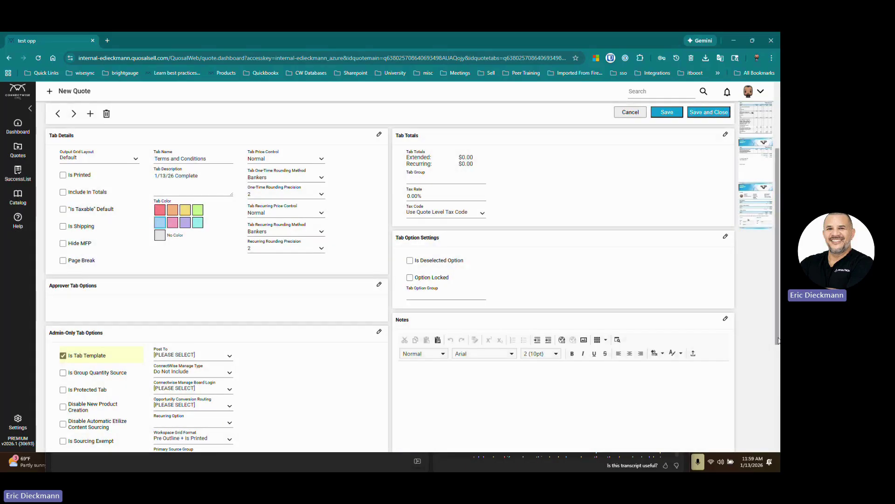
{"action": "left_click", "coordinate": [709, 112]}
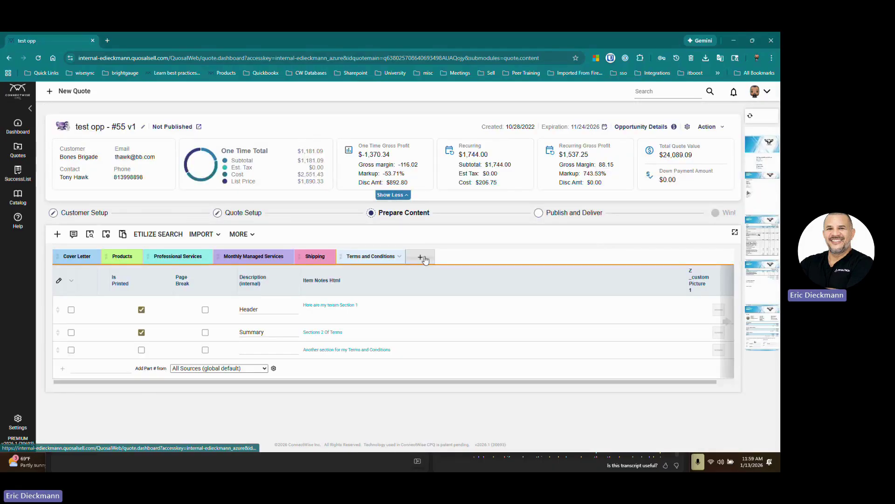
Open the source quote of the Products tab template and attach the "1/13/26 Complete" Terms and Conditions tab from source quote 55
{"action": "left_click", "coordinate": [423, 259]}
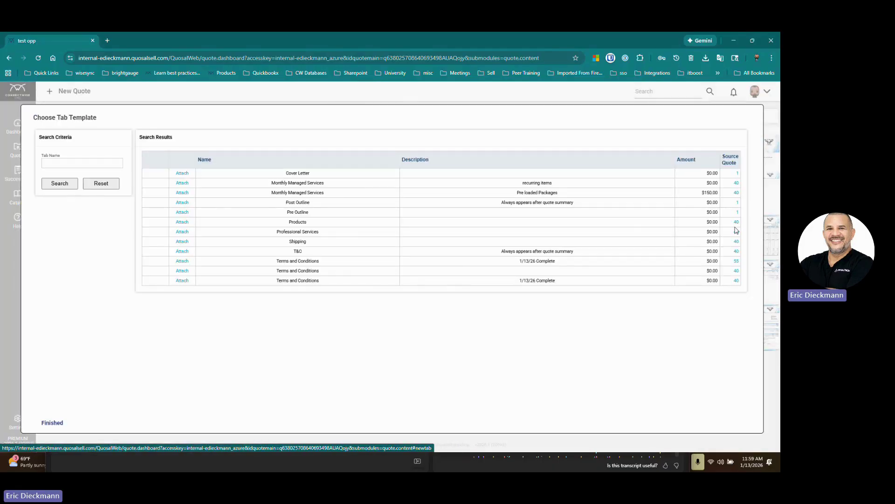
{"action": "left_click", "coordinate": [736, 223]}
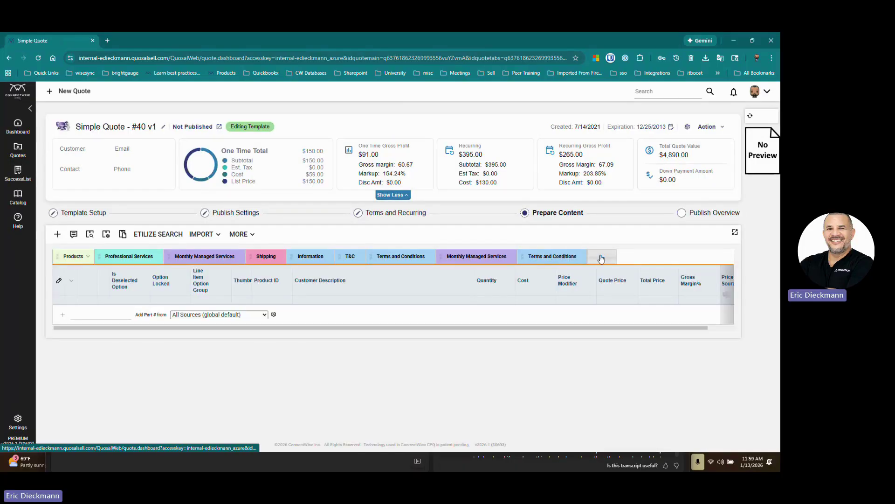
{"action": "left_click", "coordinate": [600, 257]}
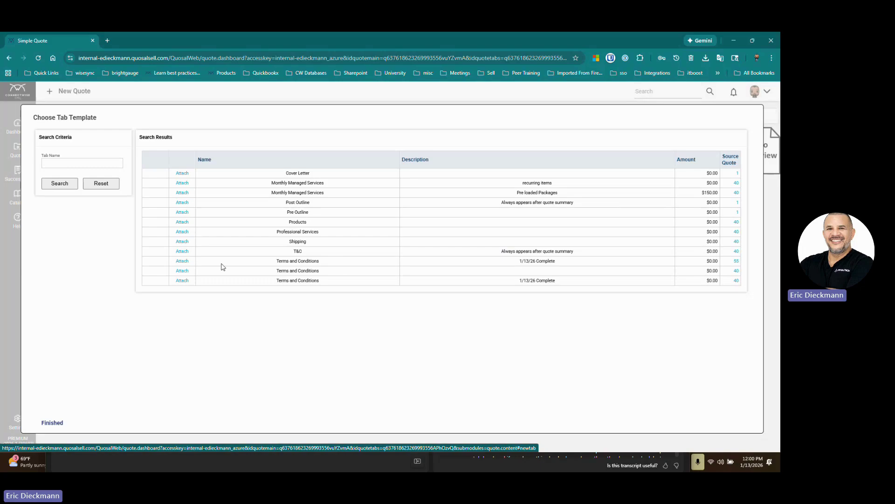
{"action": "left_click", "coordinate": [181, 261]}
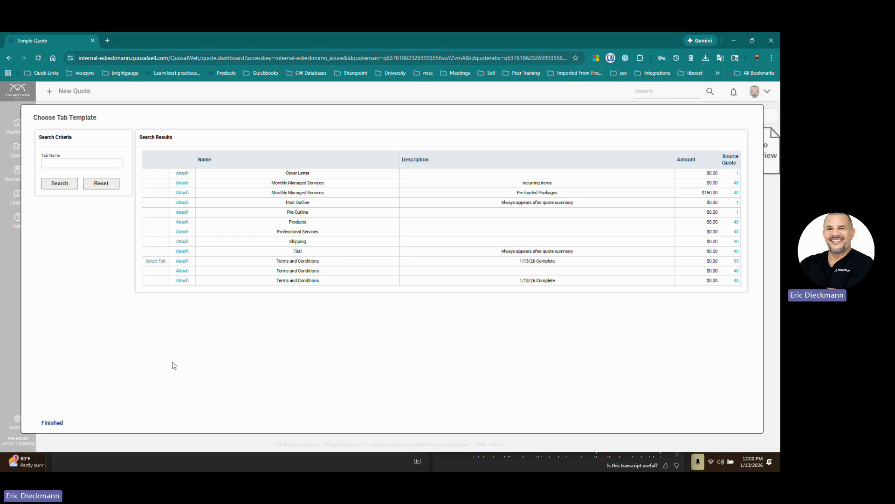
{"action": "left_click", "coordinate": [57, 423]}
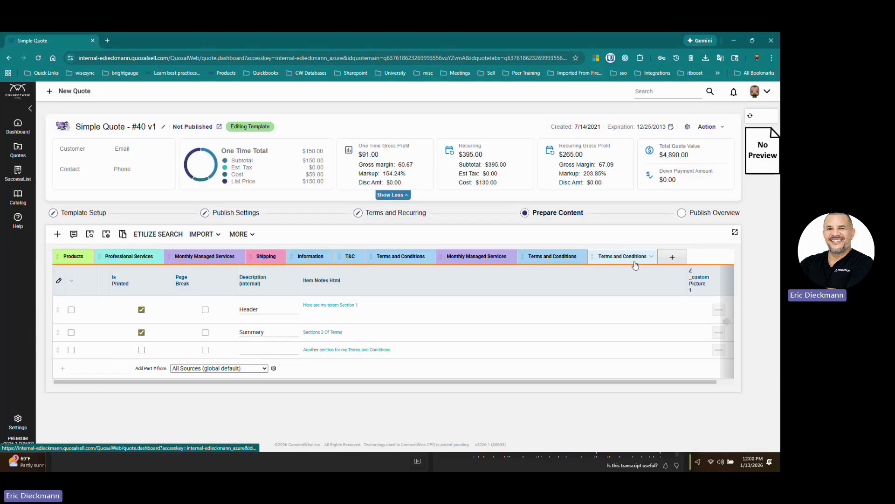
Enable Is Tab Template for the newly attached Terms and Conditions tab in Simple Quote and save the tab
{"action": "left_click", "coordinate": [652, 257]}
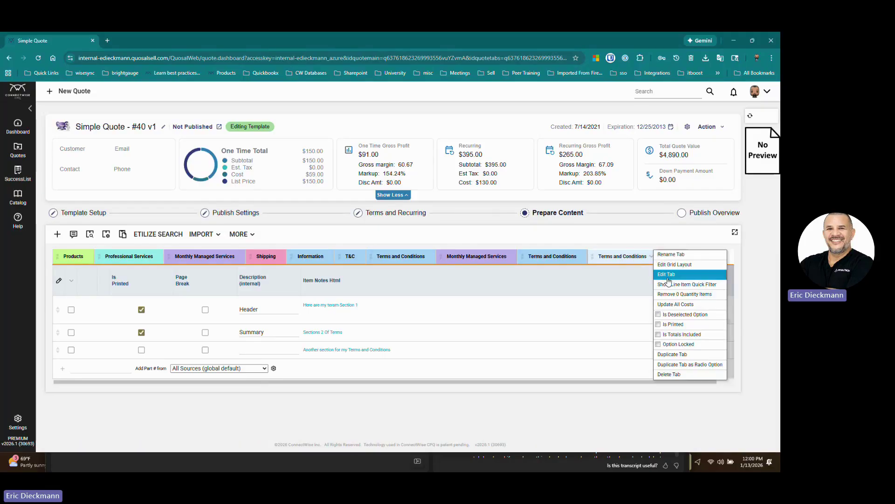
{"action": "left_click", "coordinate": [667, 275]}
{"action": "scroll", "coordinate": [140, 364], "scroll_direction": "down", "scroll_amount": 2}
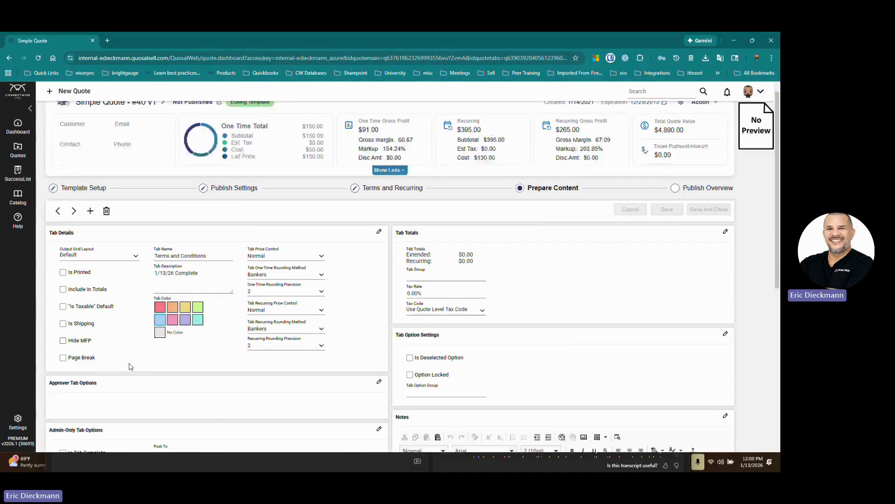
{"action": "left_click", "coordinate": [63, 396]}
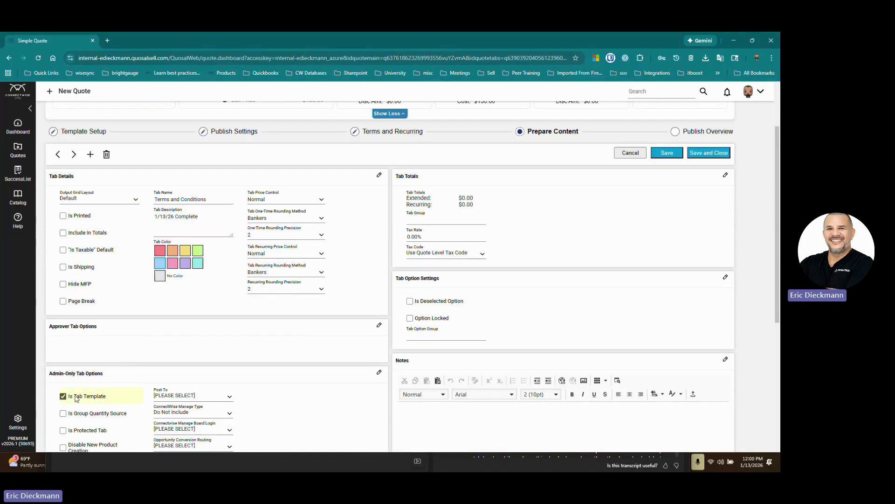
{"action": "left_click", "coordinate": [709, 152]}
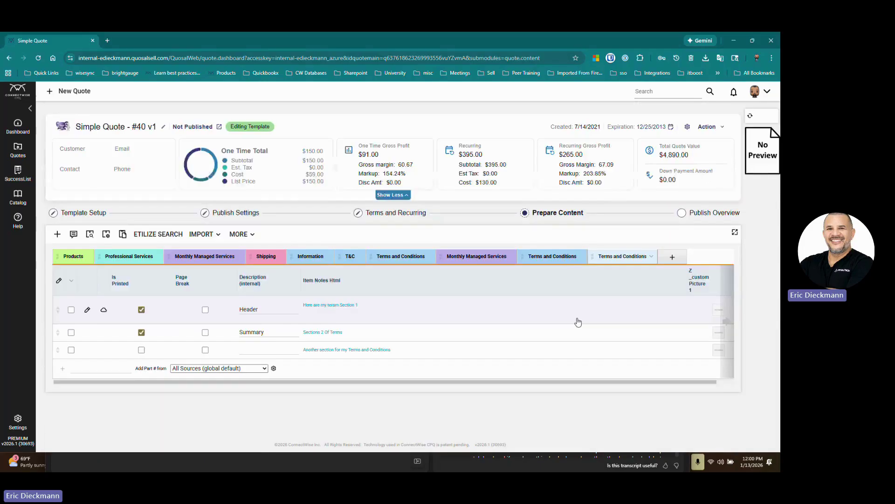
Delete the two older Terms and Conditions tabs on either side of the second Monthly Managed Services tab, keeping the newly attached one
{"action": "left_click", "coordinate": [581, 260]}
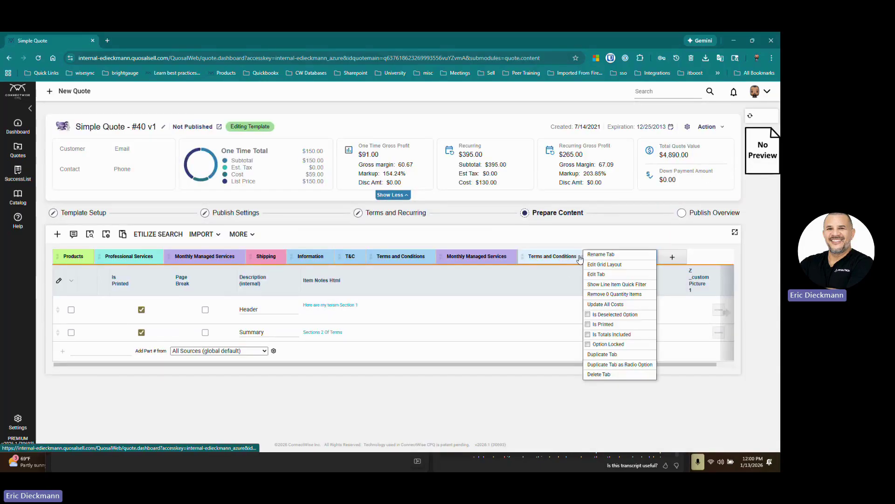
{"action": "left_click", "coordinate": [596, 374]}
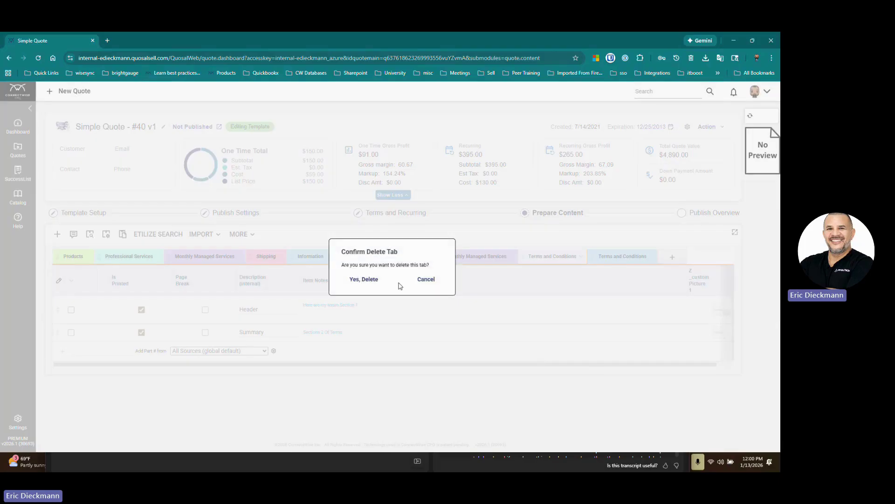
{"action": "left_click", "coordinate": [370, 281]}
{"action": "left_click", "coordinate": [431, 260]}
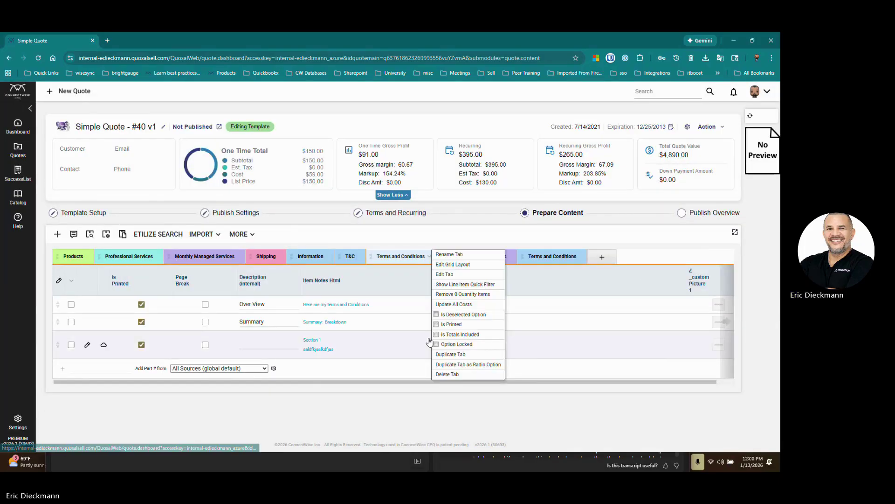
{"action": "left_click", "coordinate": [456, 379]}
{"action": "left_click", "coordinate": [366, 278]}
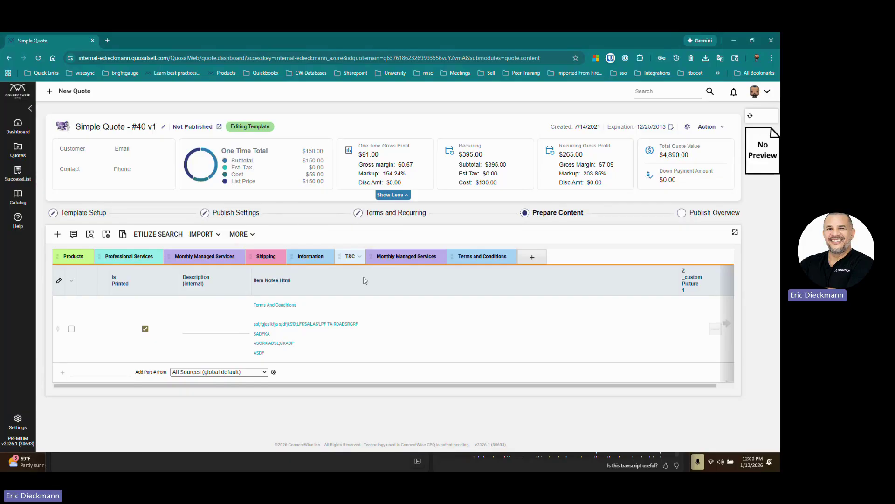
Open source quote 55 from the tab templates, disable Is Tab Template for its Terms and Conditions tab, save, and recheck the template list
{"action": "left_click", "coordinate": [531, 257]}
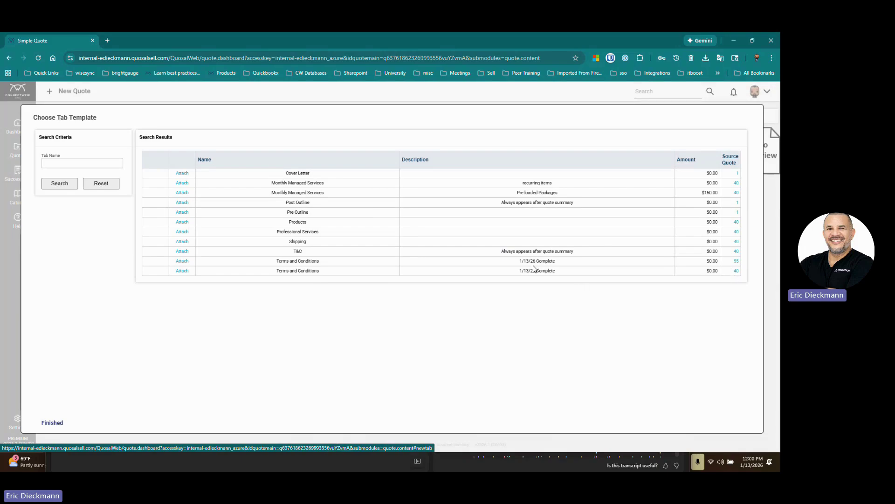
{"action": "left_click", "coordinate": [737, 261]}
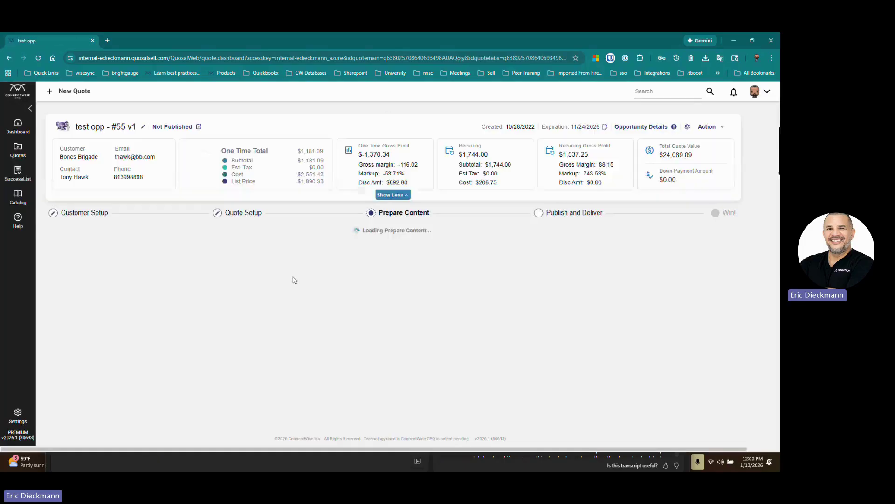
{"action": "left_click", "coordinate": [398, 257]}
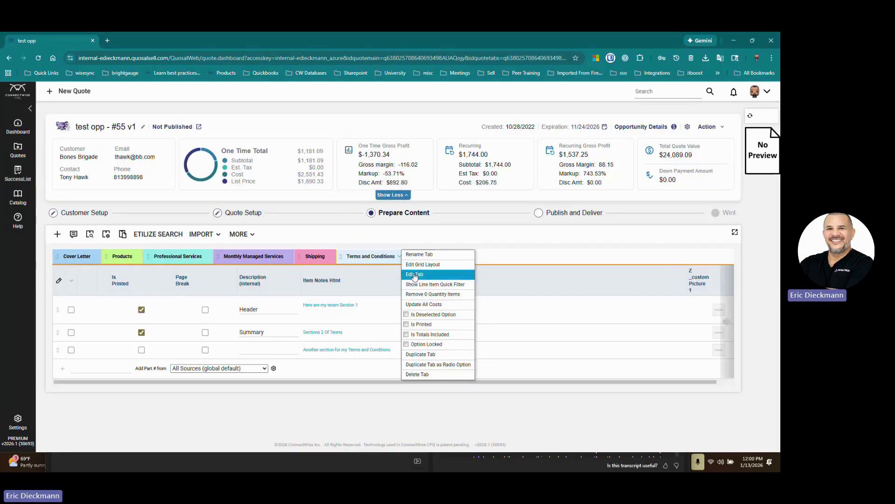
{"action": "left_click", "coordinate": [415, 275]}
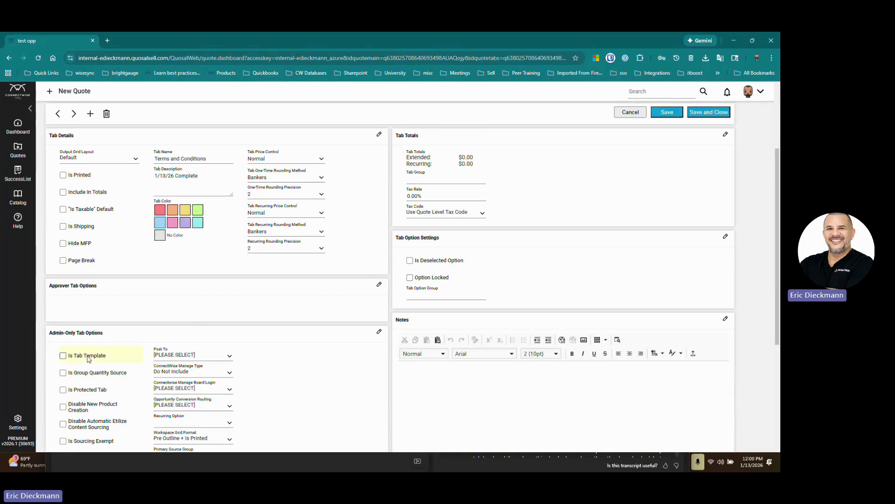
{"action": "left_click", "coordinate": [724, 237]}
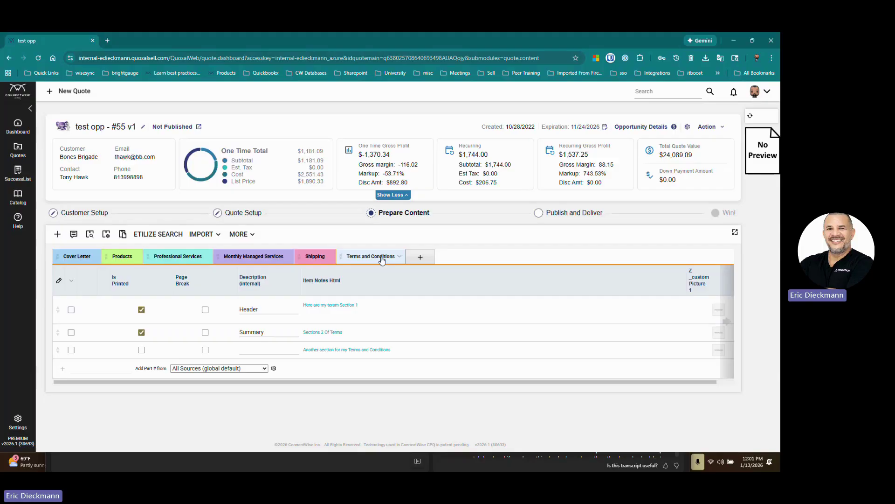
{"action": "left_click", "coordinate": [420, 257]}
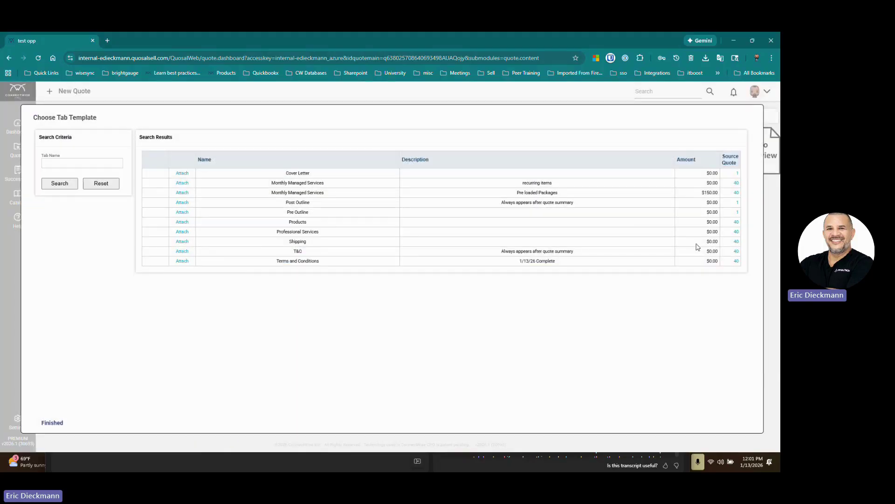